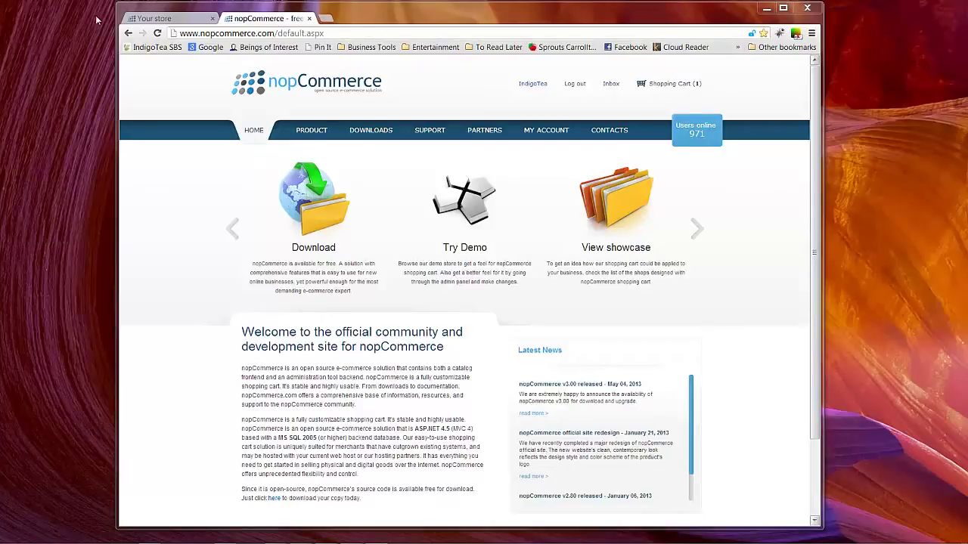
# Sign in to the local store with the prefilled administrator credentials and open its administration area
pyautogui.click(185, 17)
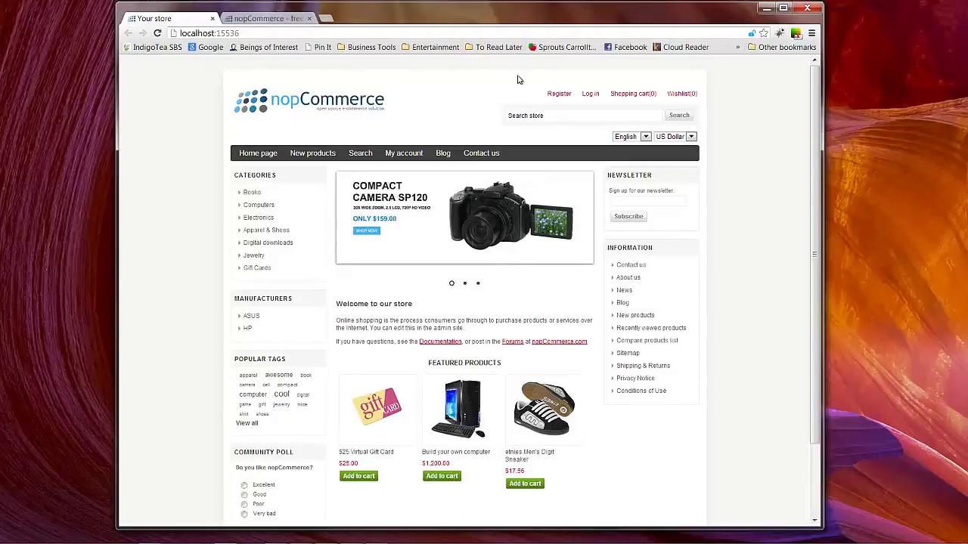
pyautogui.click(588, 96)
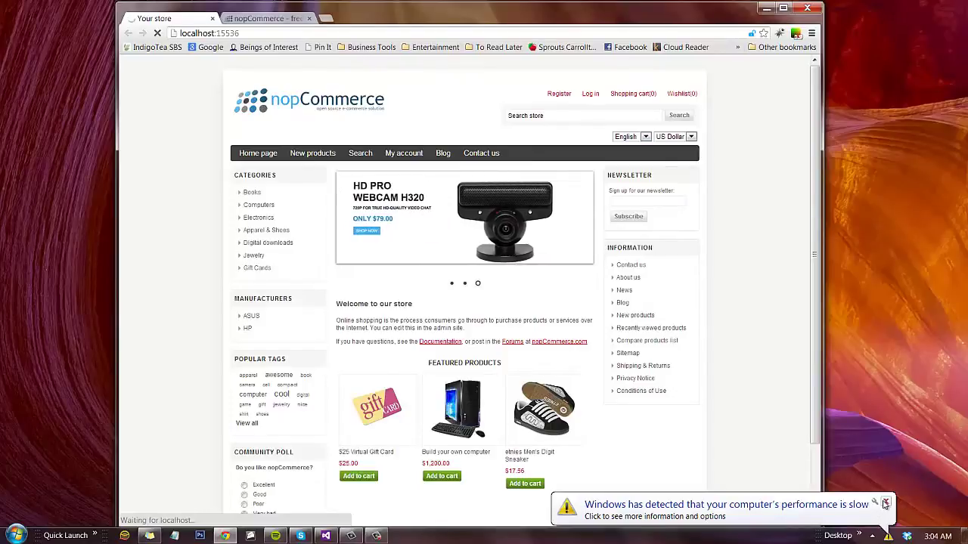
pyautogui.click(885, 503)
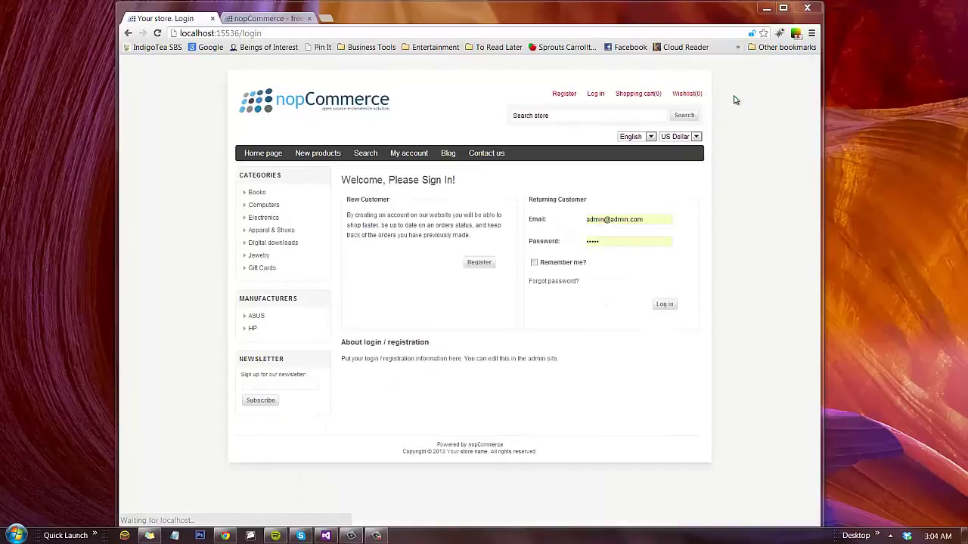
pyautogui.click(664, 305)
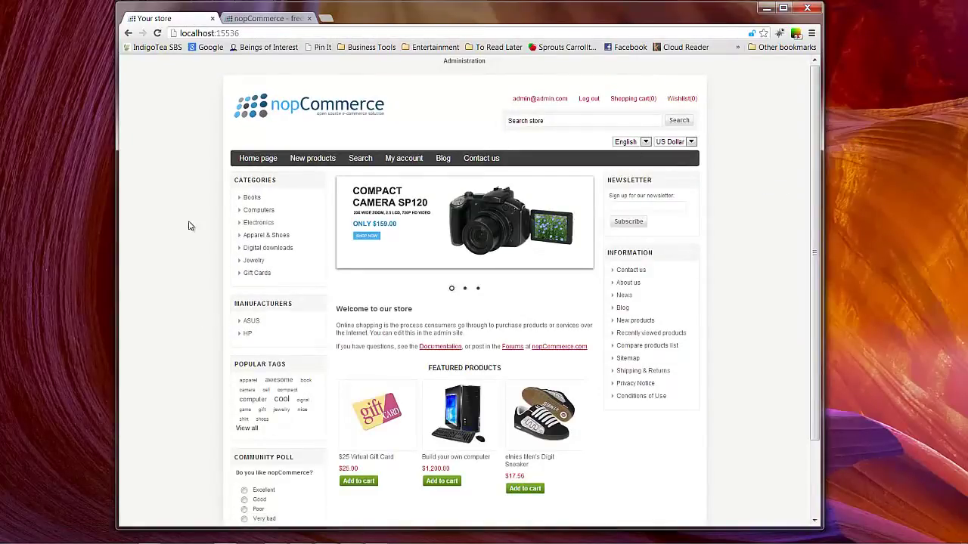
pyautogui.click(457, 62)
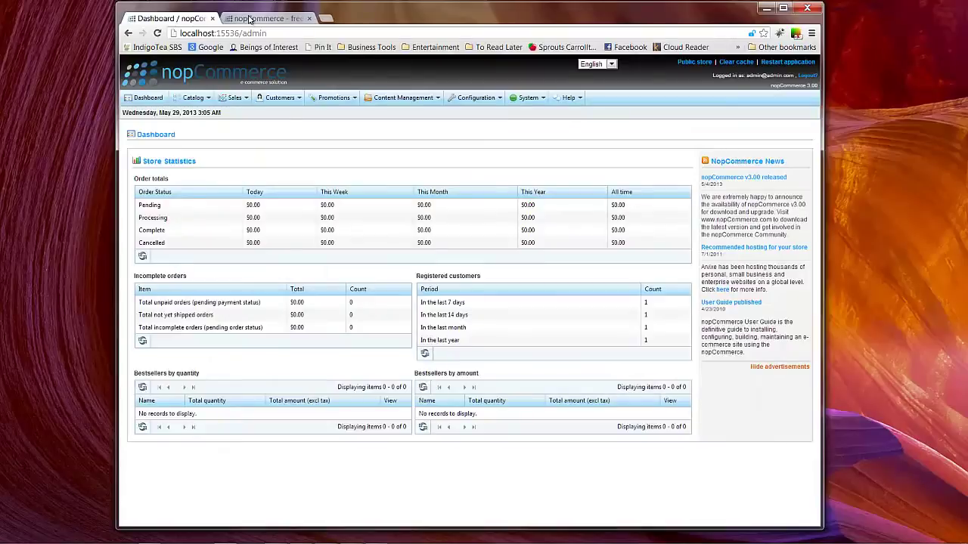
# On the nopCommerce website, browse the downloadable extensions and themes and open the Language Packs category
pyautogui.click(250, 18)
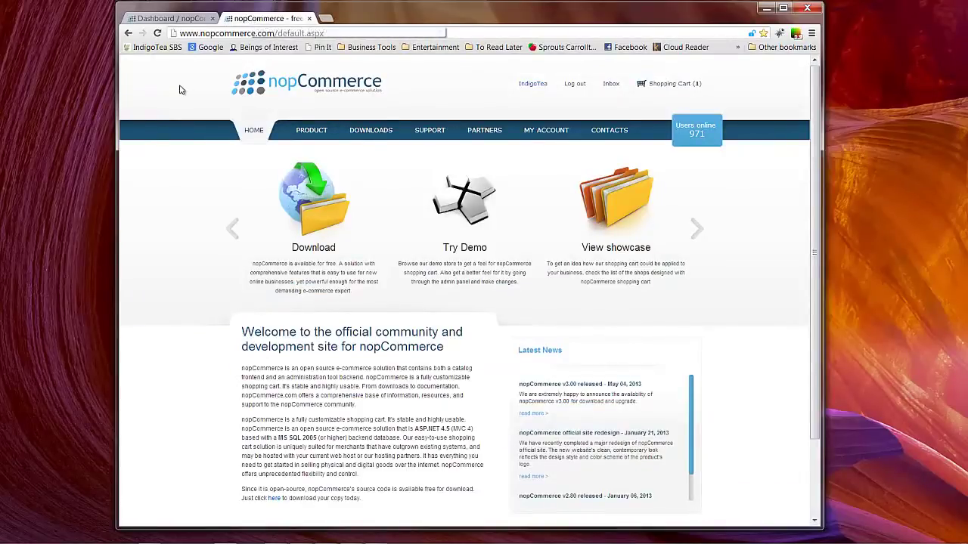
pyautogui.moveTo(376, 129)
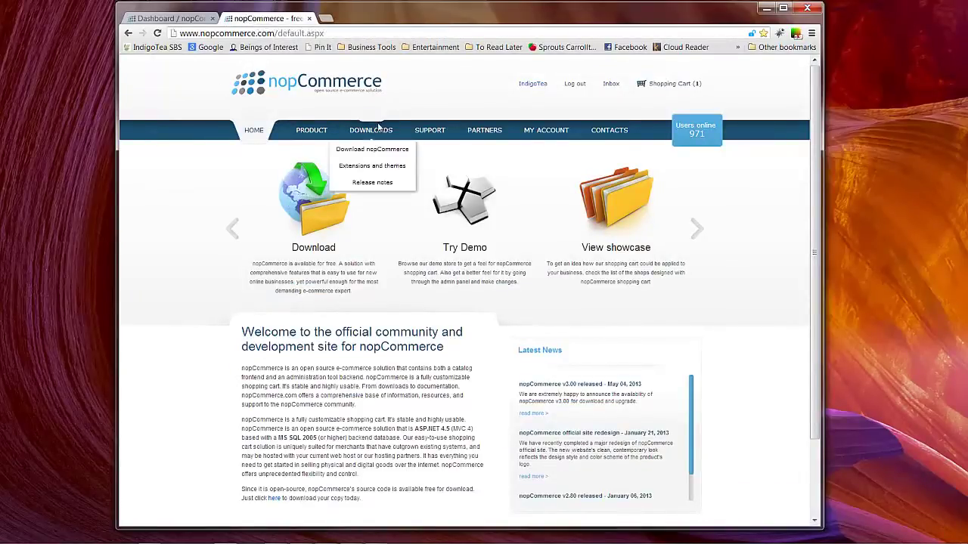
pyautogui.click(367, 166)
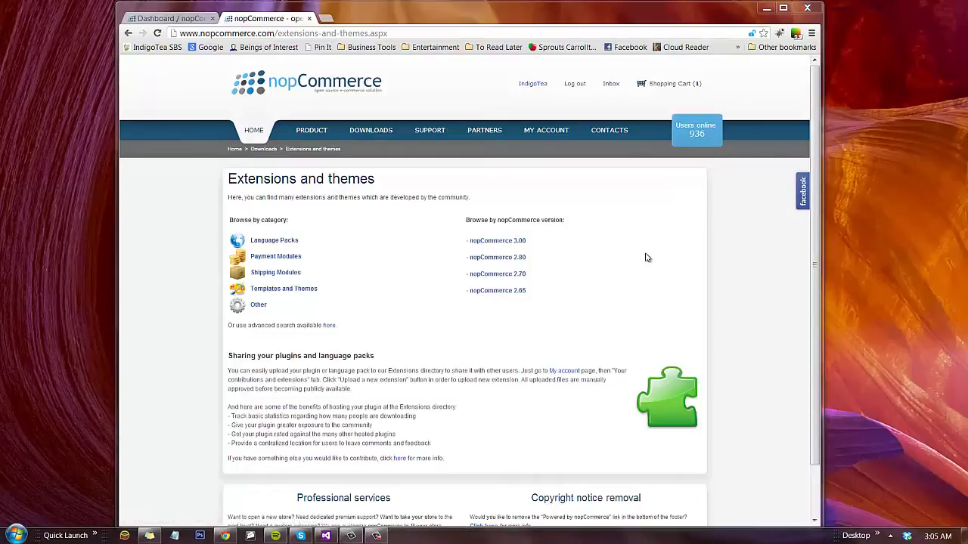
pyautogui.click(290, 242)
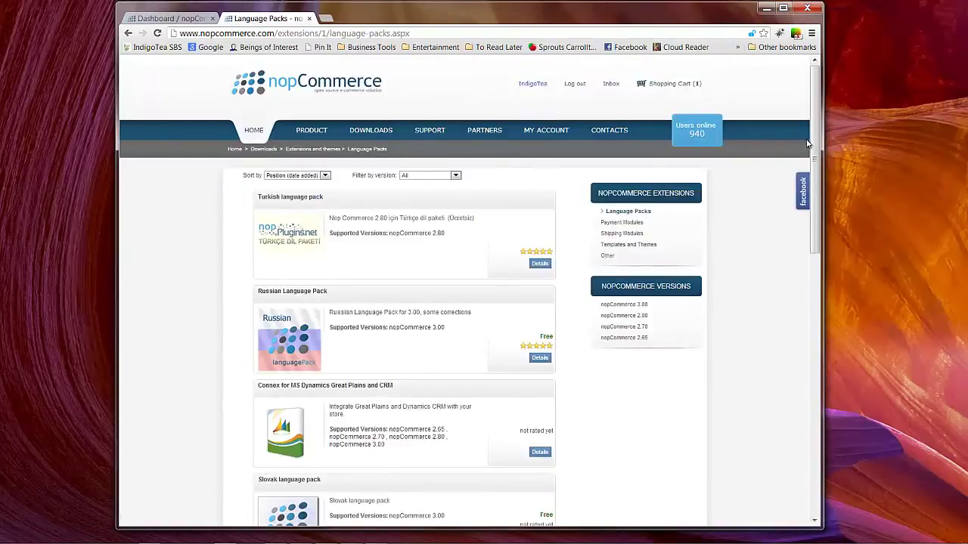
# Go to the next page of language packs and open the details of French Language Pack 3.0
pyautogui.moveTo(813, 145); pyautogui.dragTo(756, 440)
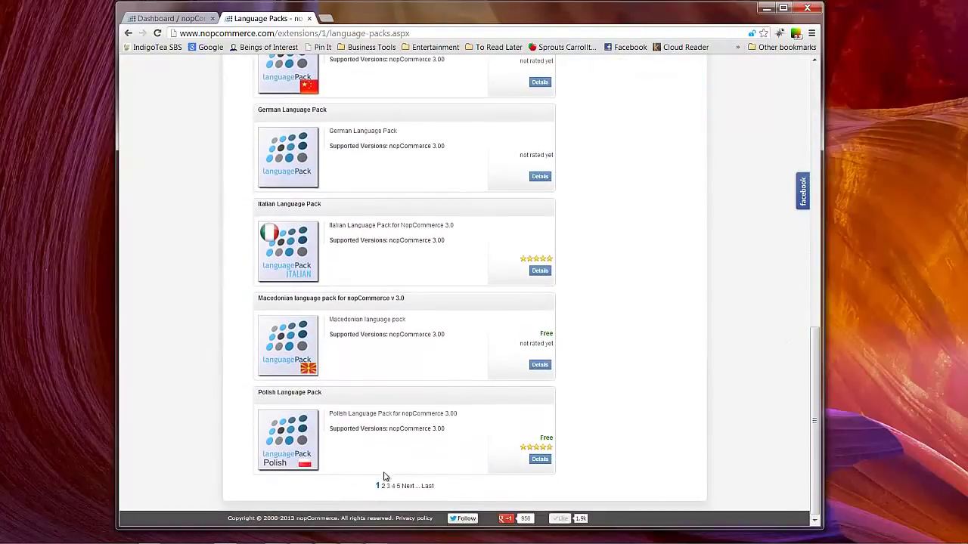
pyautogui.click(409, 488)
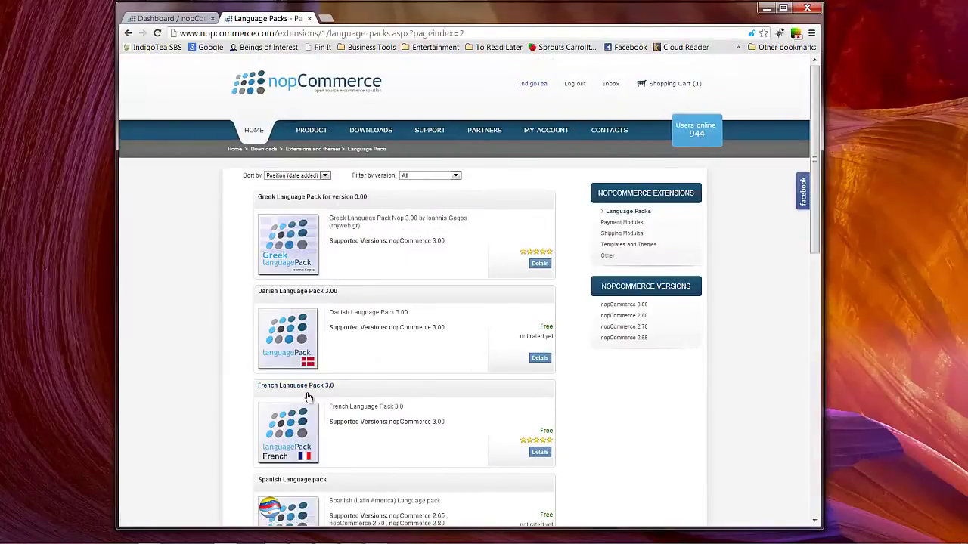
pyautogui.click(546, 453)
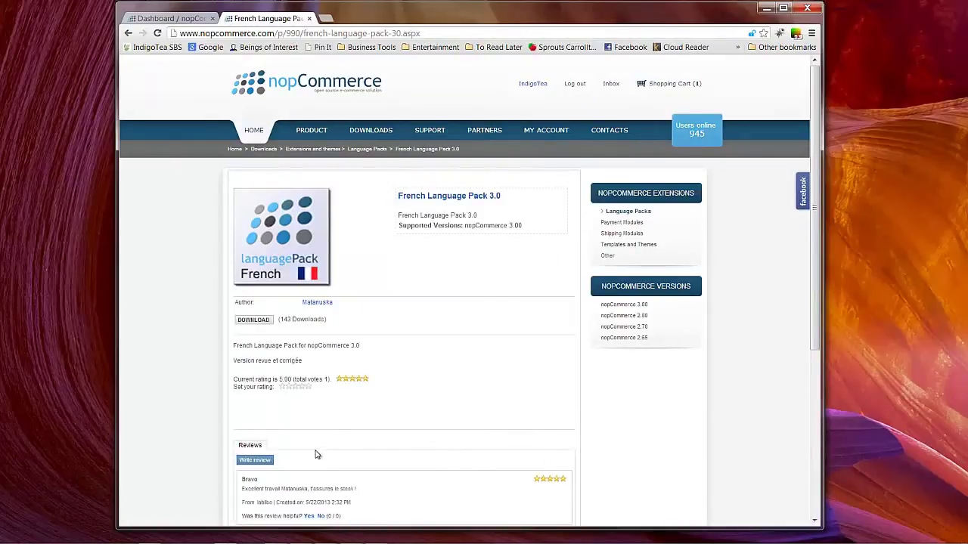
# Download the French language pack zip to the Desktop and close the nopCommerce website
pyautogui.click(254, 322)
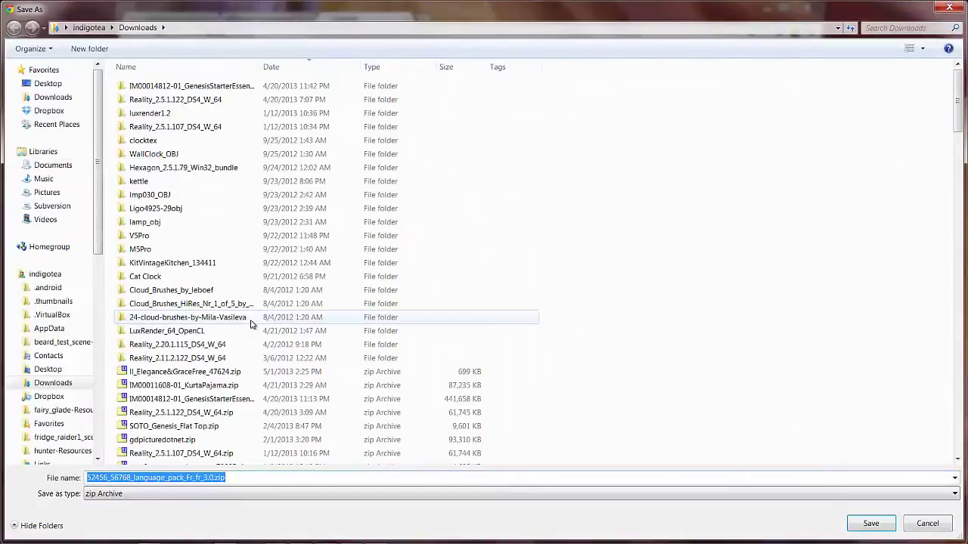
pyautogui.click(47, 83)
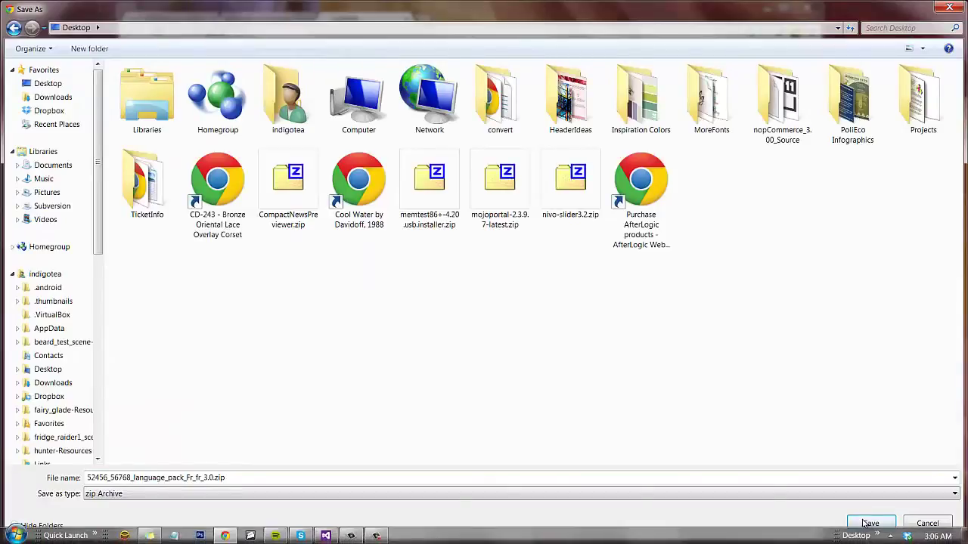
pyautogui.click(867, 523)
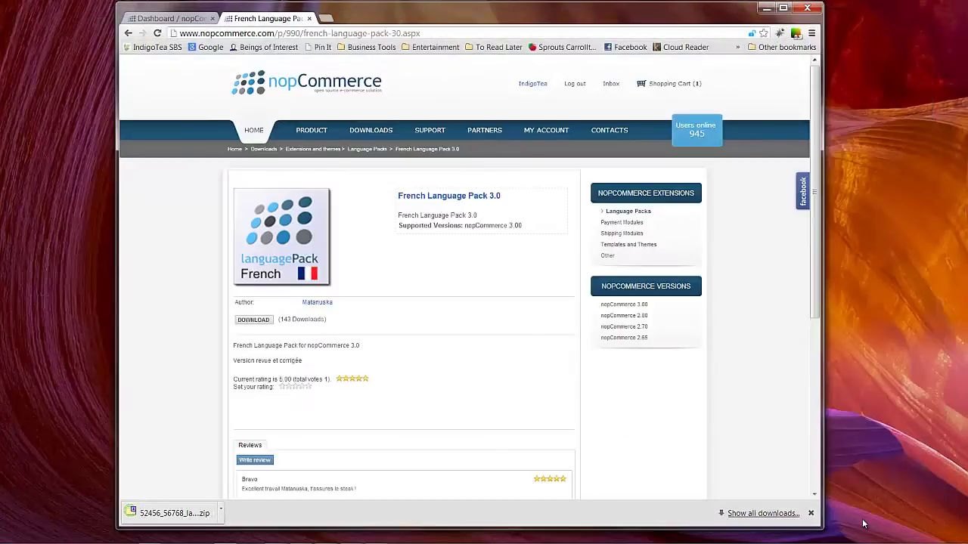
pyautogui.click(310, 18)
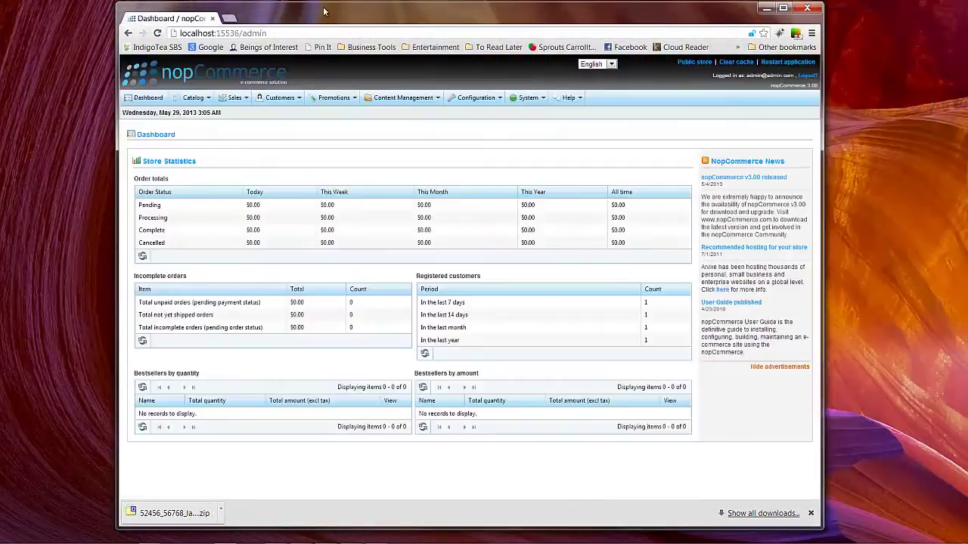
# Uncover the desktop icons and extract the language pack zip into its own folder, 52456_56768_language_pack_Fr_fr_3.0
pyautogui.moveTo(322, 12); pyautogui.dragTo(528, 17)
pyautogui.doubleClick(251, 200)
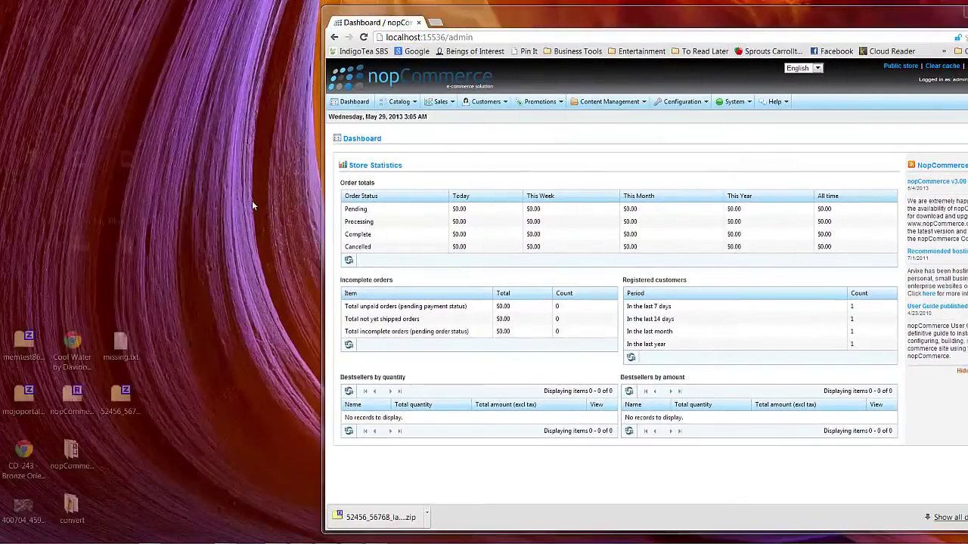
pyautogui.click(113, 391)
pyautogui.rightClick(113, 389)
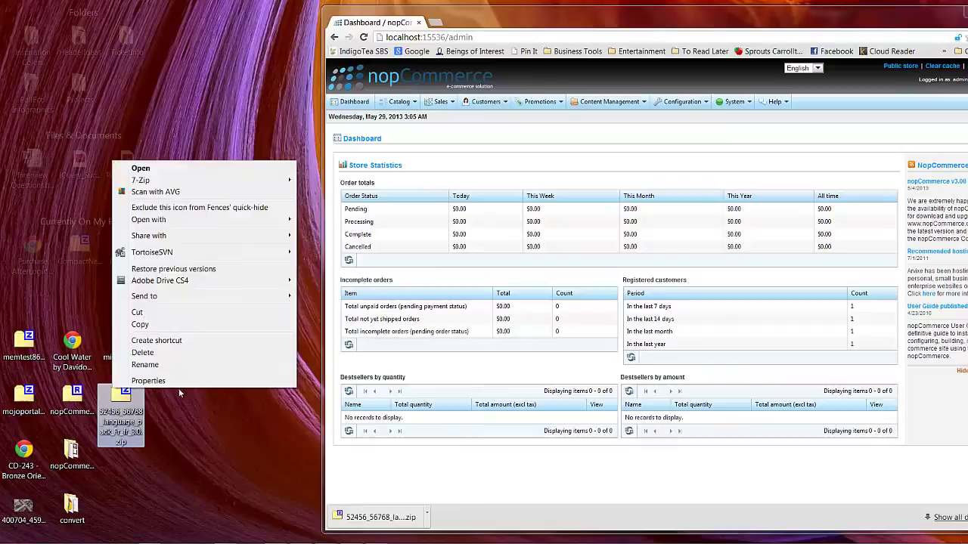
pyautogui.moveTo(218, 181)
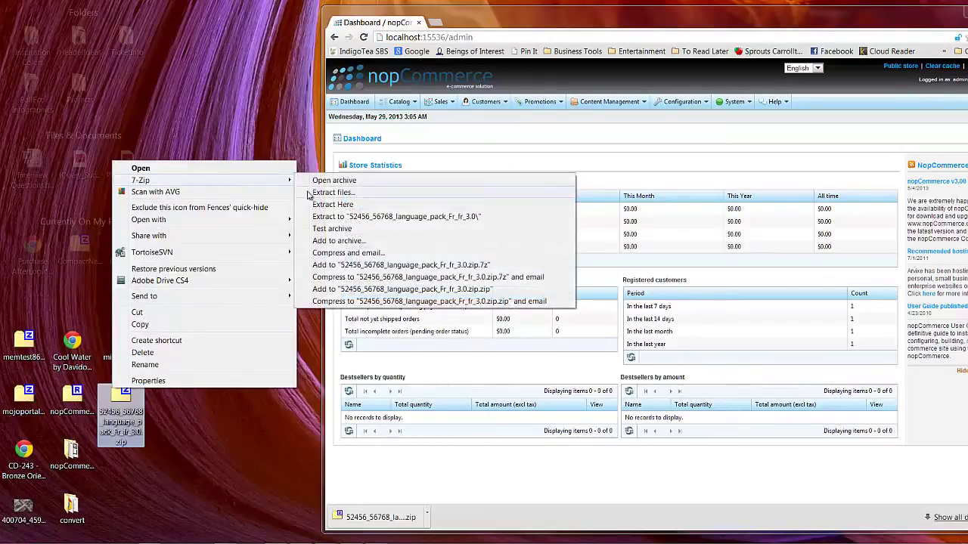
pyautogui.click(326, 206)
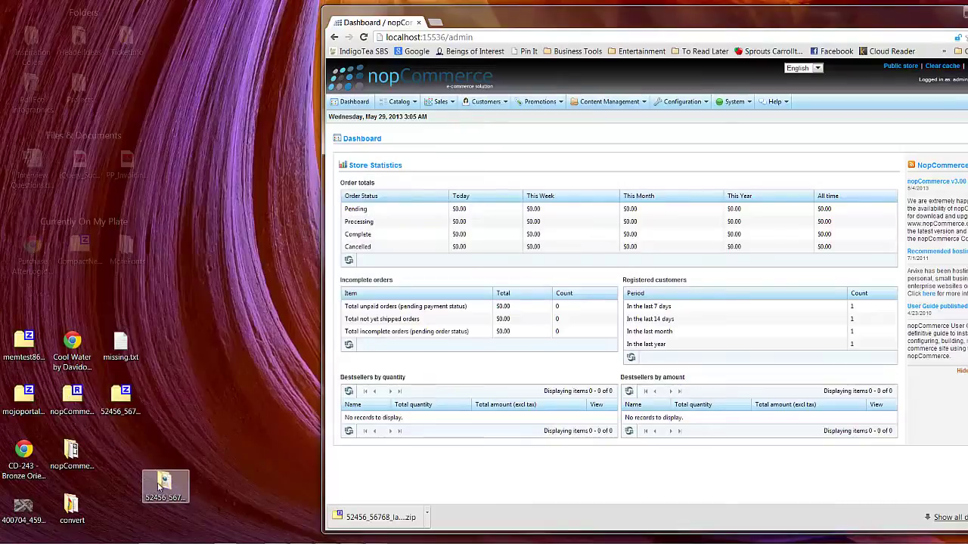
# Open the extracted language pack folder and arrange its window and the browser so both stay reachable
pyautogui.doubleClick(164, 484)
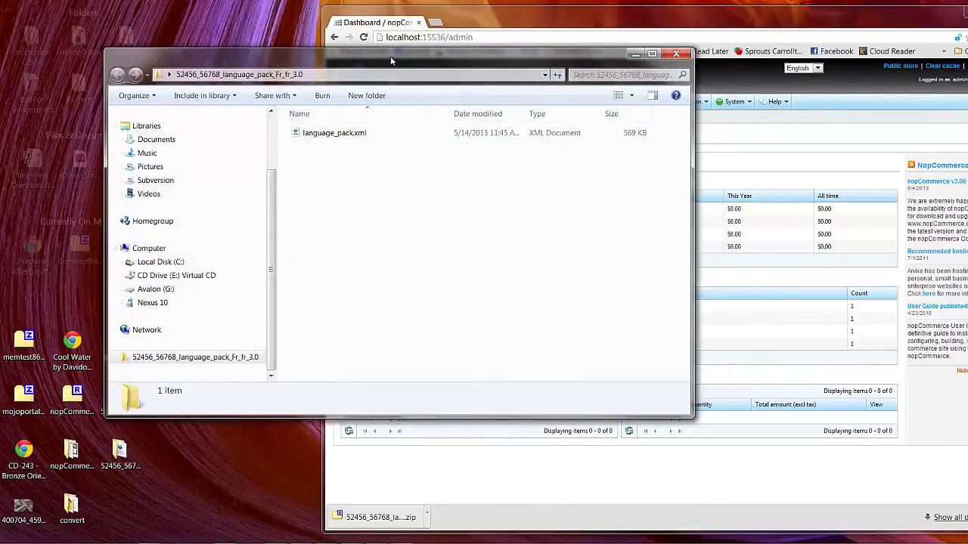
pyautogui.moveTo(391, 56); pyautogui.dragTo(291, 50)
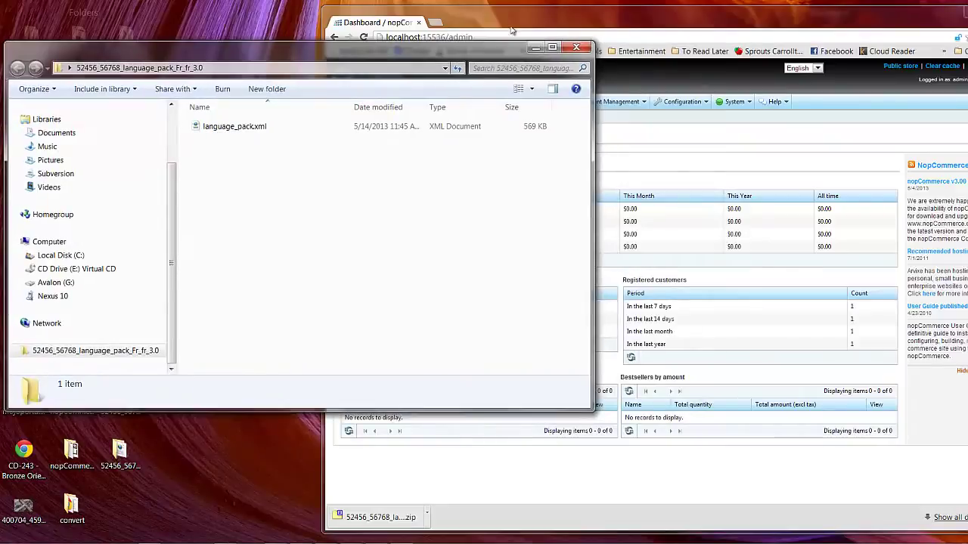
pyautogui.doubleClick(626, 15)
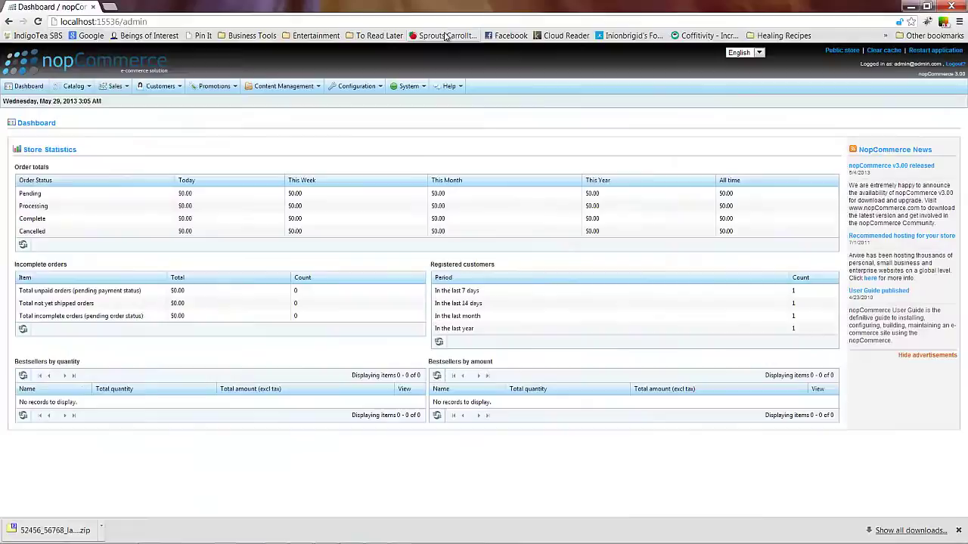
pyautogui.click(927, 6)
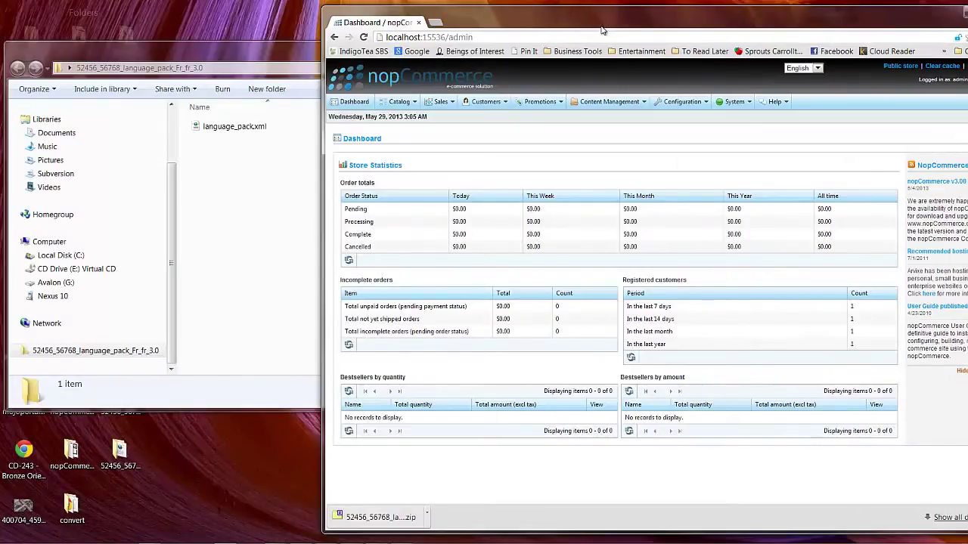
pyautogui.moveTo(600, 20); pyautogui.dragTo(421, 30)
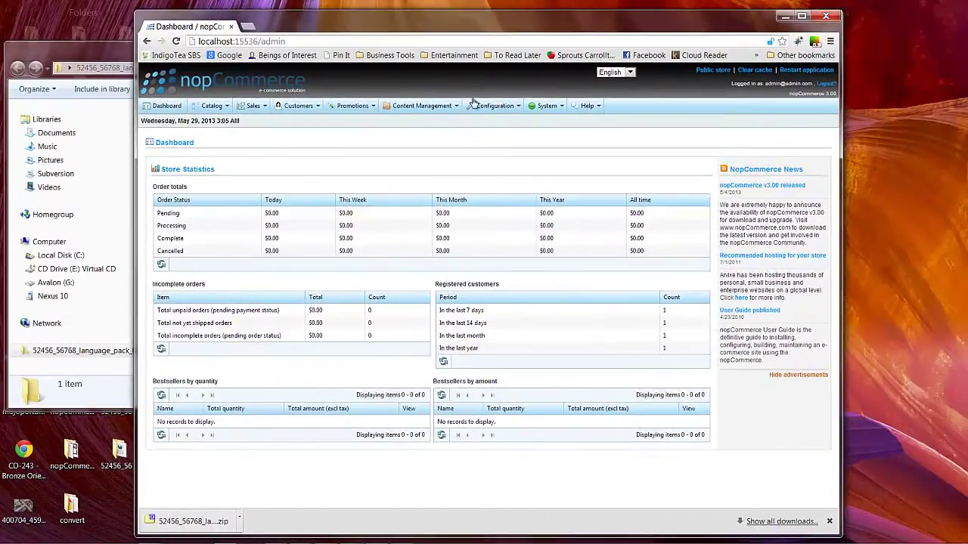
# Open the store's Languages list and start adding a new language
pyautogui.moveTo(480, 107)
pyautogui.click(481, 167)
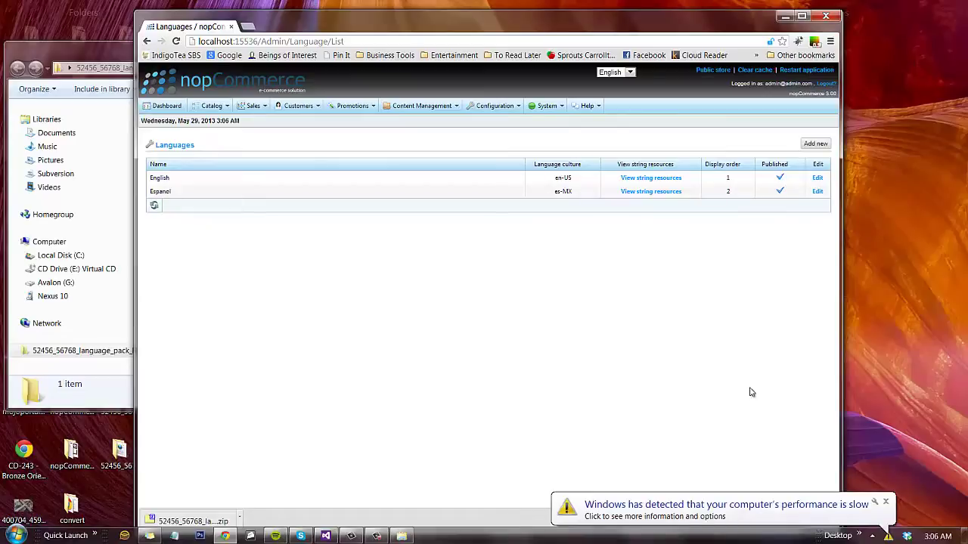
pyautogui.click(886, 504)
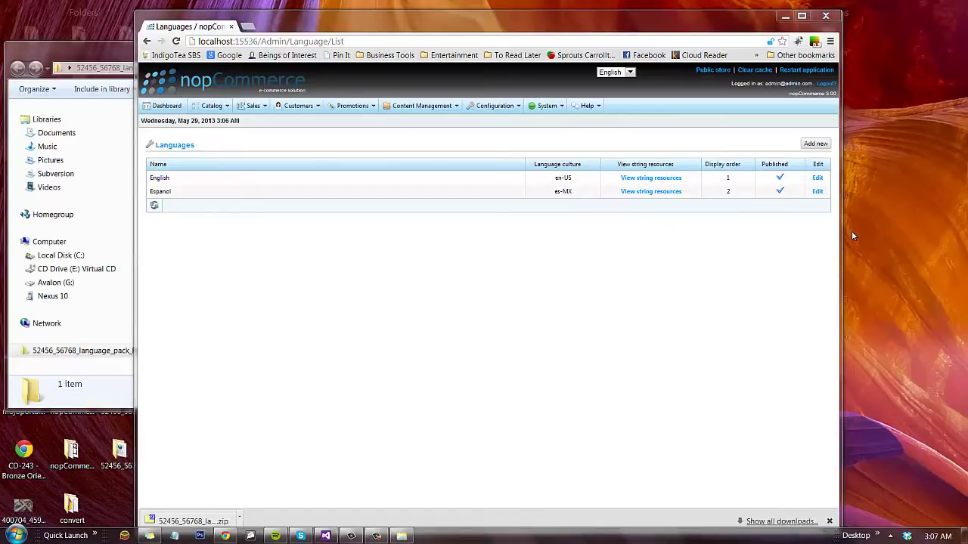
pyautogui.click(821, 145)
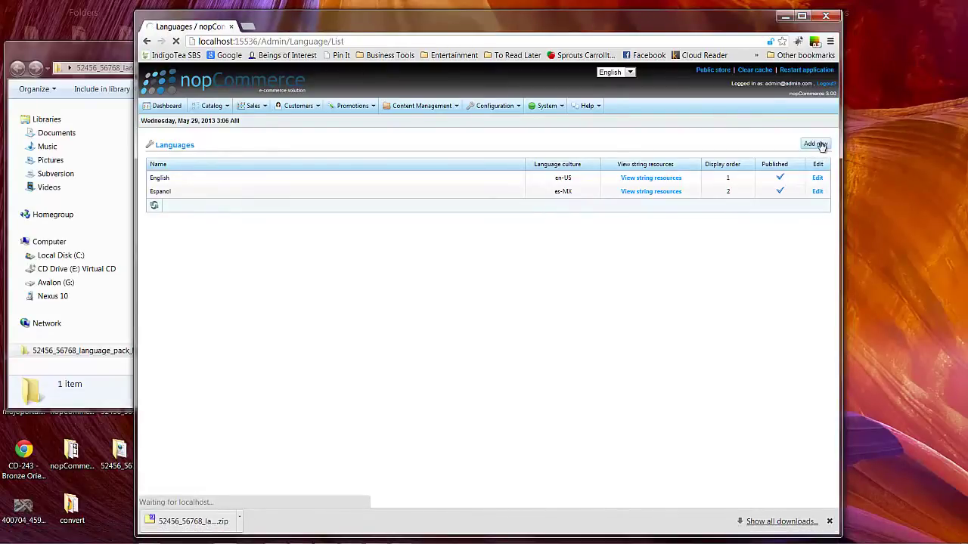
# Name the new language French, set its culture to French (France). fr-FR and its unique SEO code to FR
pyautogui.click(308, 184)
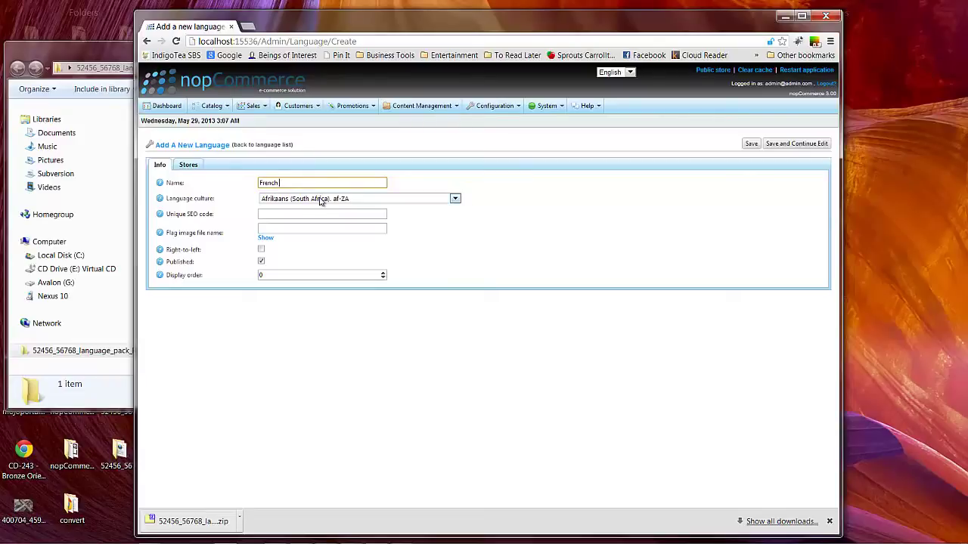
pyautogui.click(323, 199)
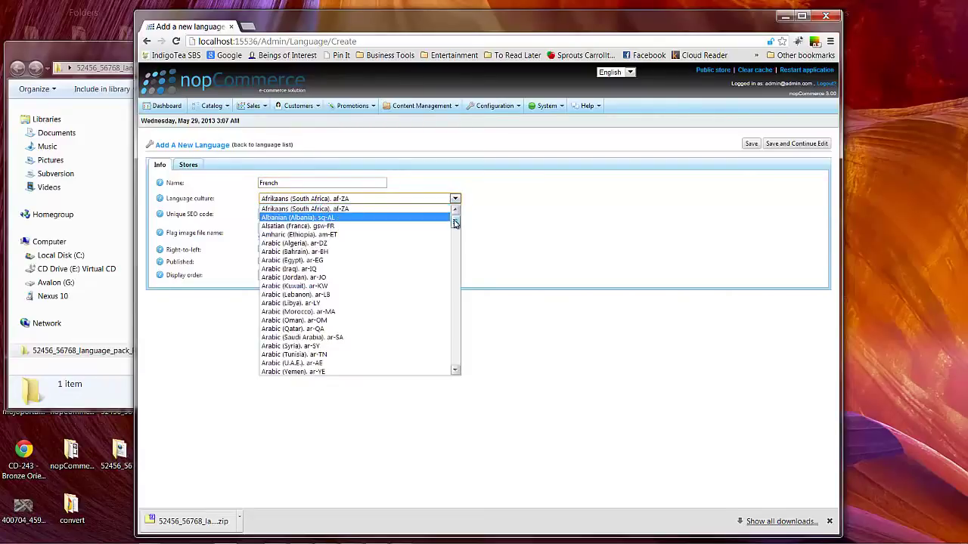
pyautogui.moveTo(455, 221); pyautogui.dragTo(456, 266)
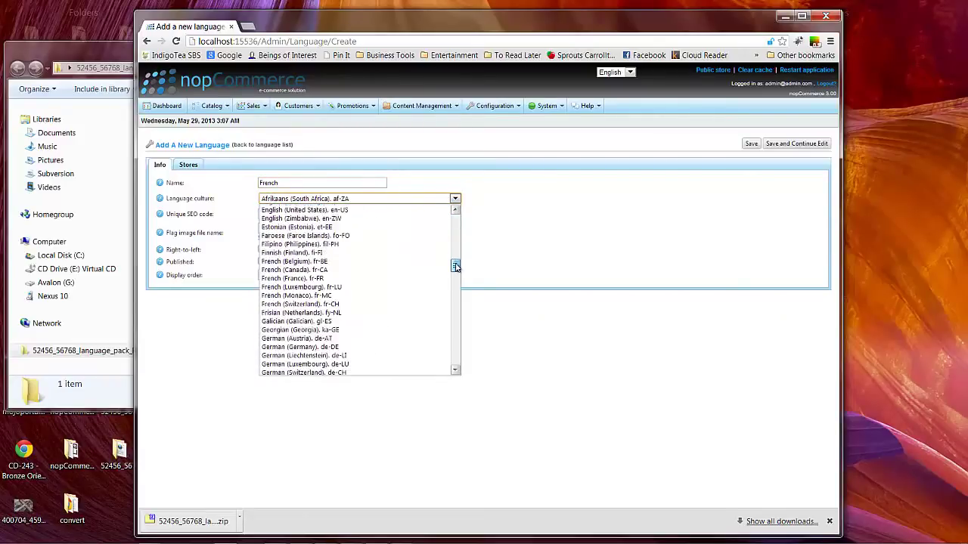
pyautogui.click(353, 279)
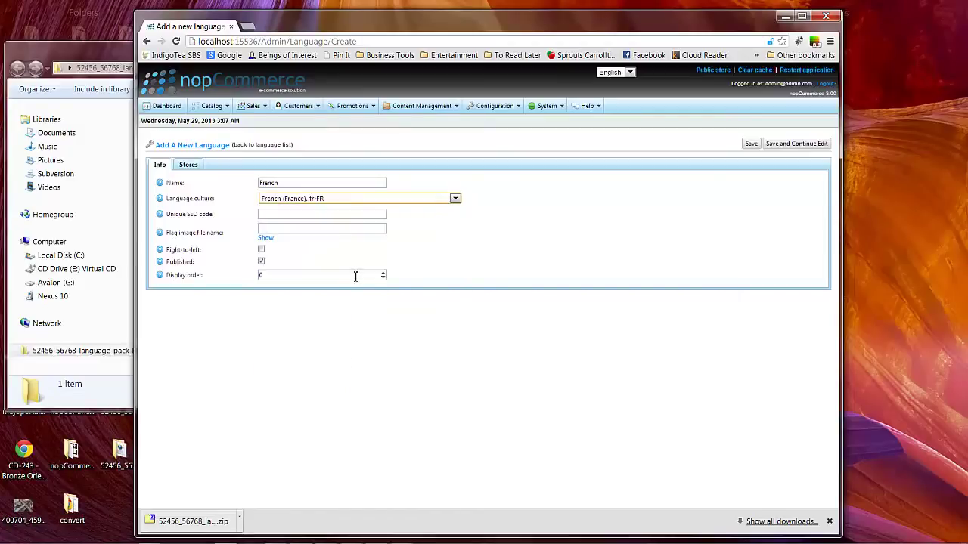
pyautogui.click(329, 214)
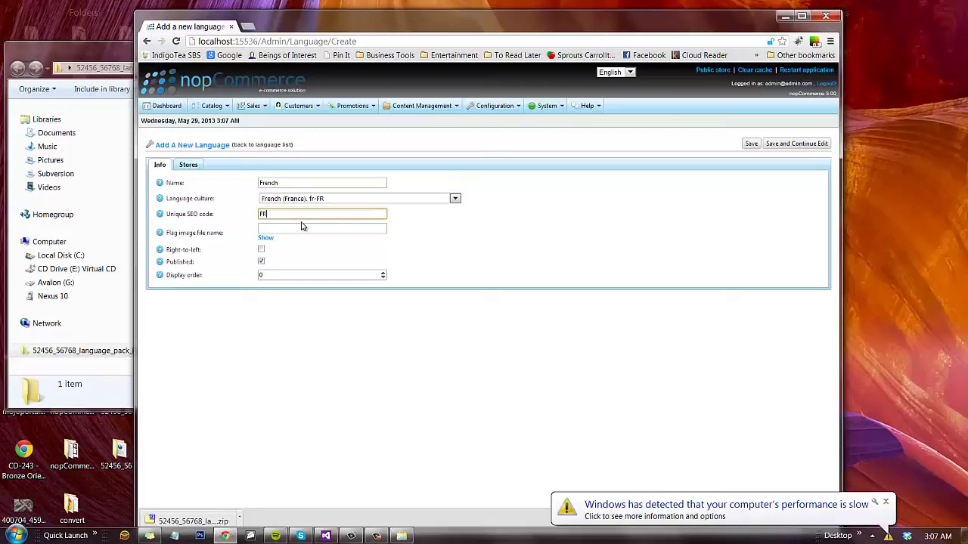
# Set the language's flag image to fr.png, copied from the list of available flags, and save the language while continuing to edit it
pyautogui.click(302, 226)
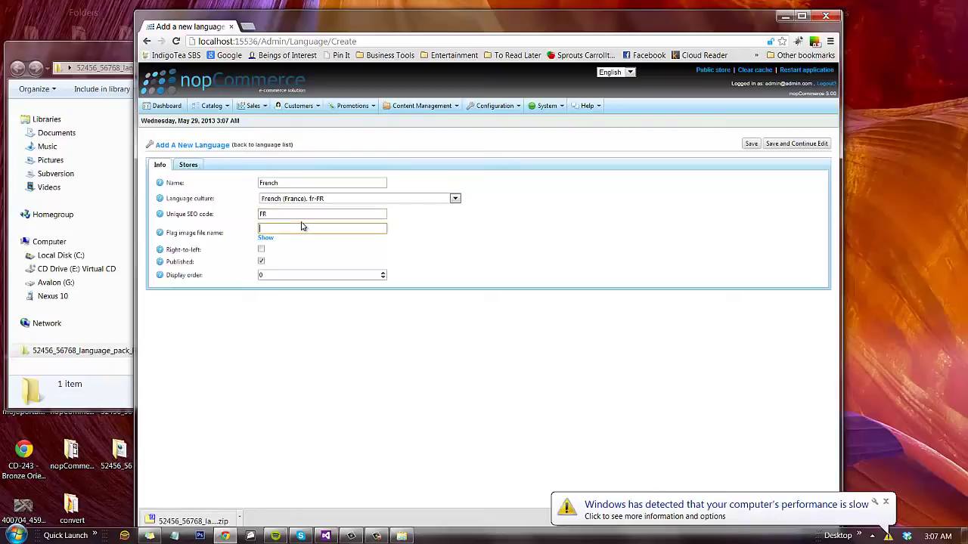
pyautogui.click(264, 239)
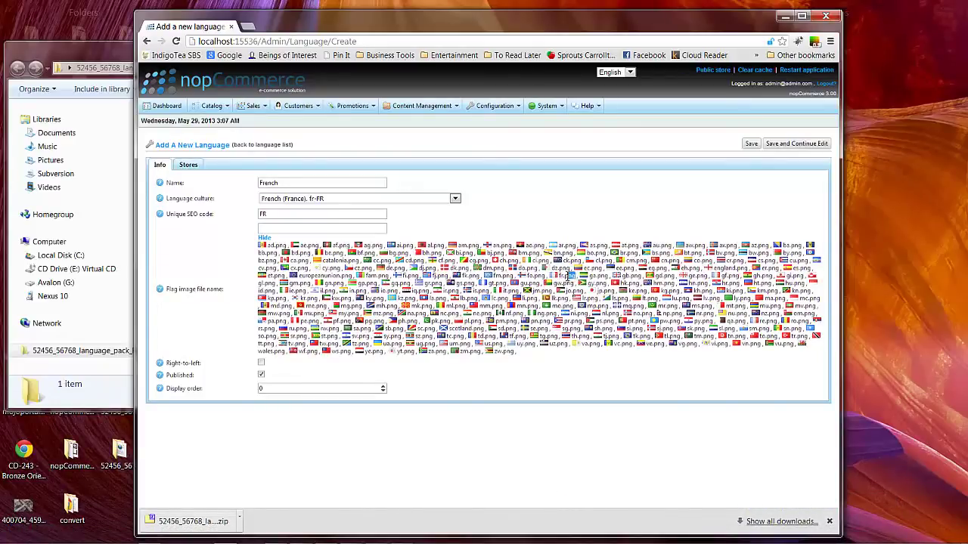
pyautogui.doubleClick(567, 276)
pyautogui.hotkey('ctrl', 'c')
pyautogui.click(263, 239)
pyautogui.click(276, 230)
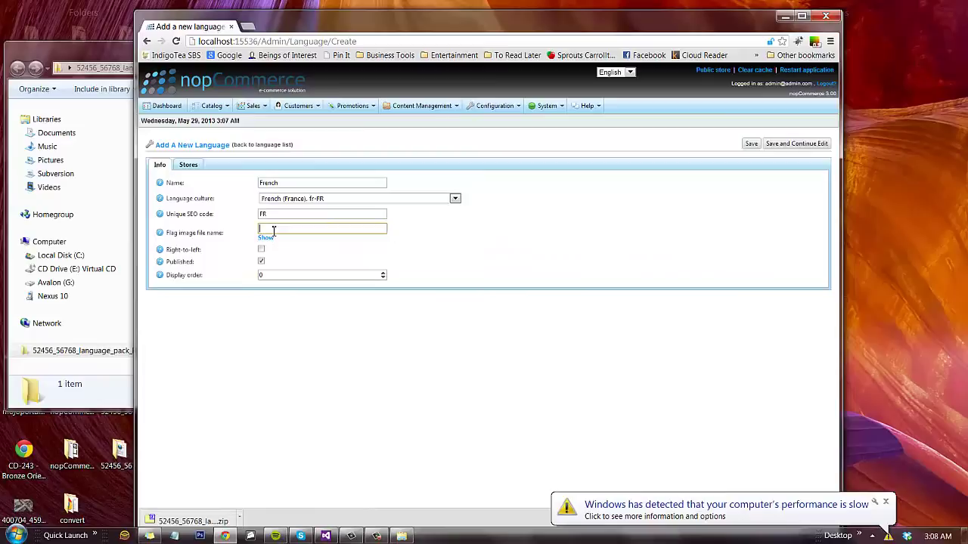
pyautogui.hotkey('ctrl', 'v')
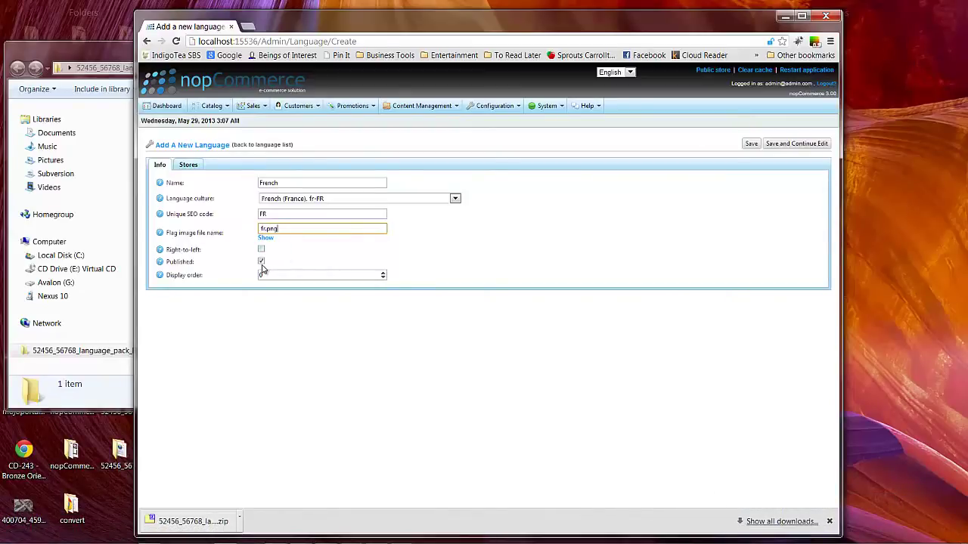
pyautogui.click(784, 145)
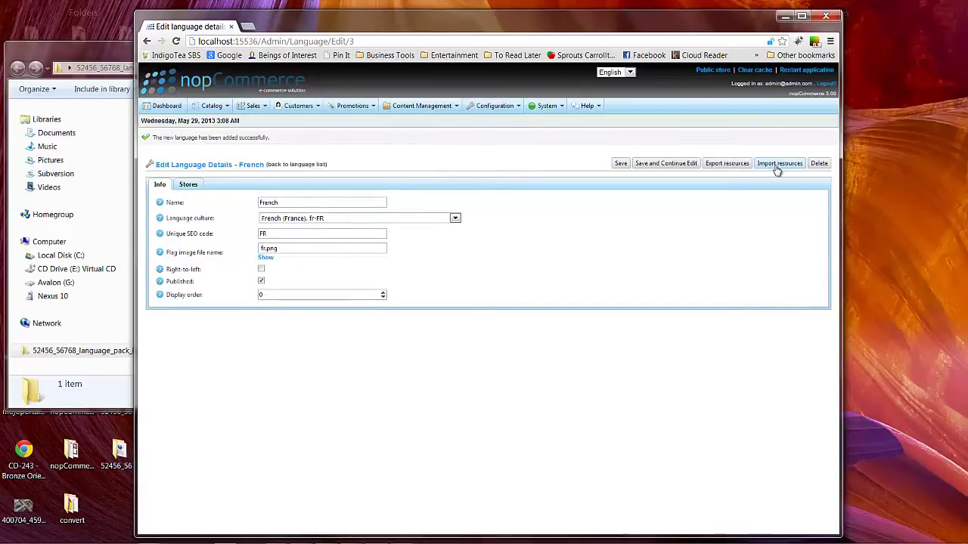
# Import the French resources from language_pack.xml in the 52456_56768_language_pack_Fr_fr_3.0 folder and save the language
pyautogui.click(777, 165)
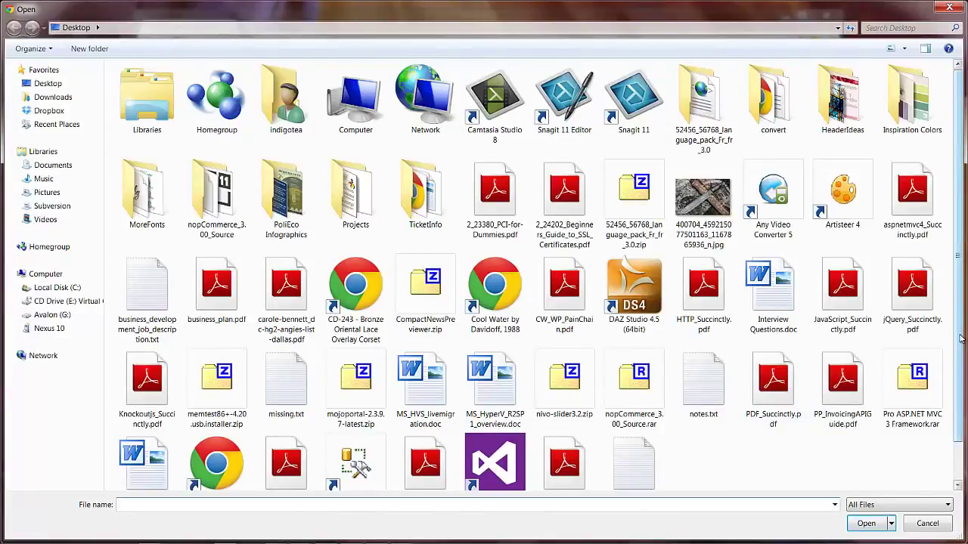
pyautogui.moveTo(961, 339); pyautogui.dragTo(960, 406)
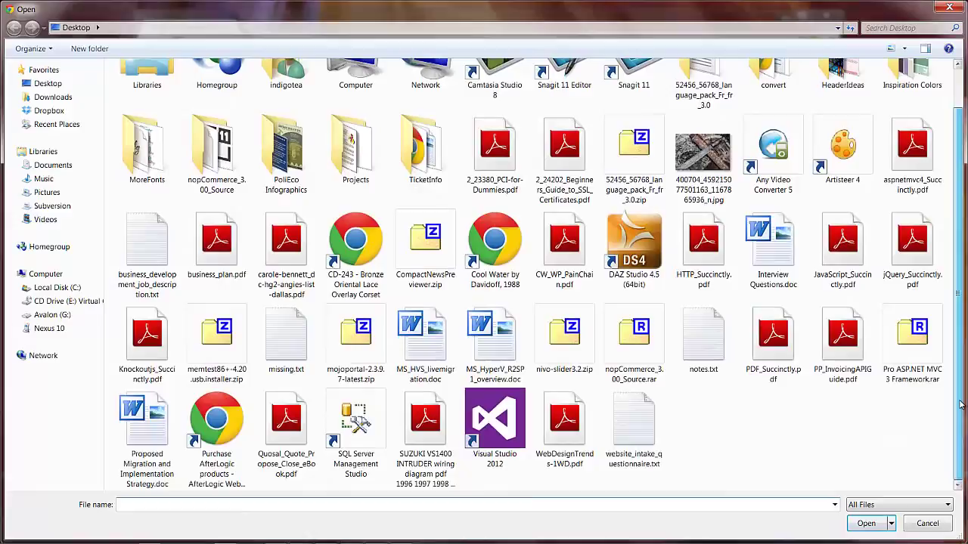
pyautogui.moveTo(960, 404); pyautogui.dragTo(962, 330)
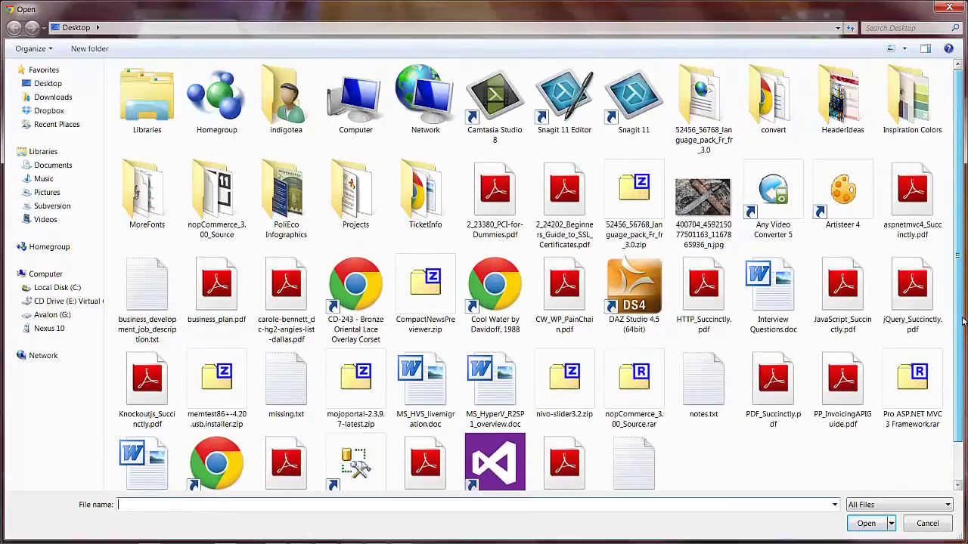
pyautogui.doubleClick(700, 143)
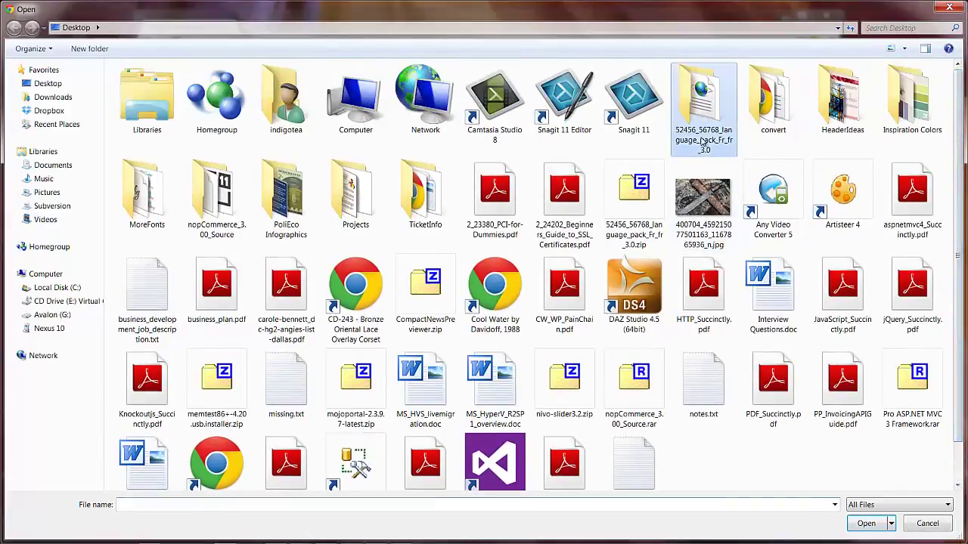
pyautogui.click(167, 87)
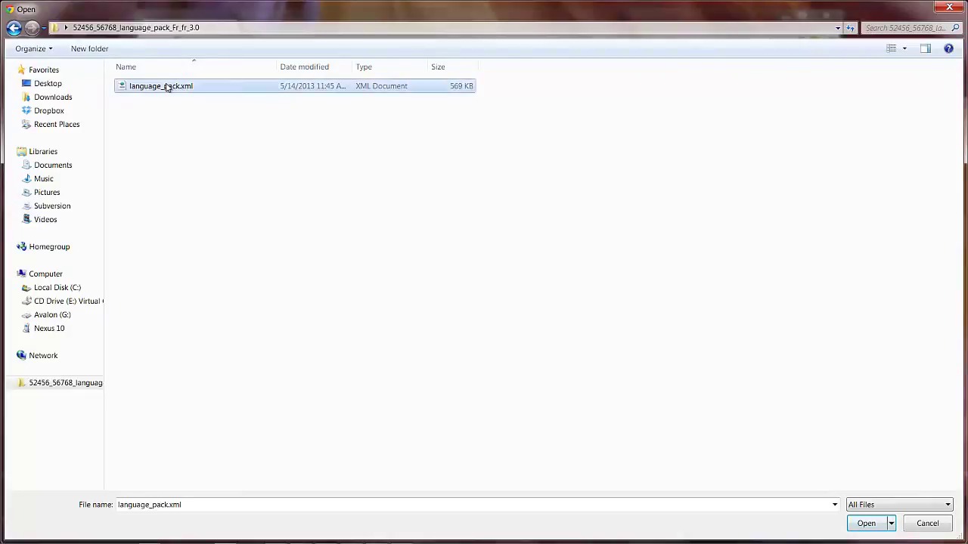
pyautogui.click(866, 523)
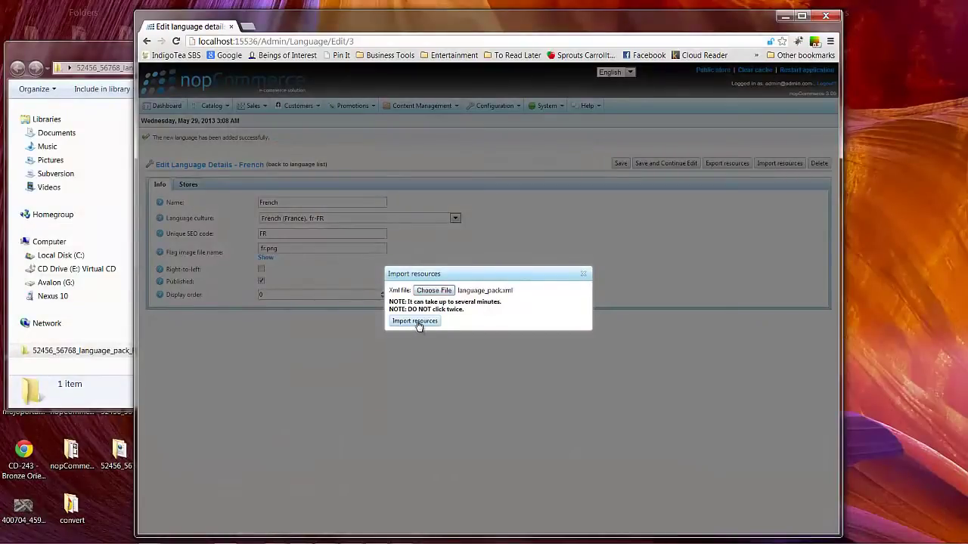
pyautogui.click(415, 321)
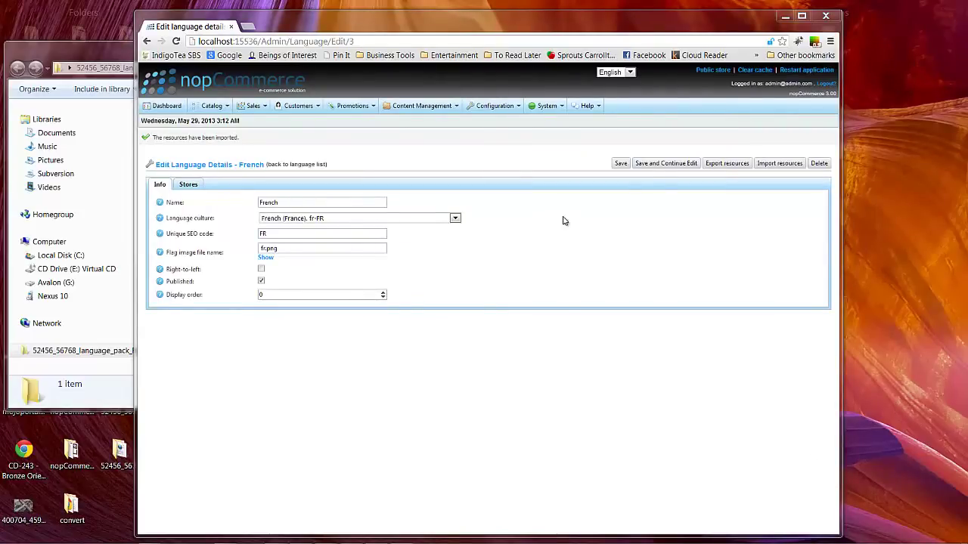
pyautogui.click(619, 164)
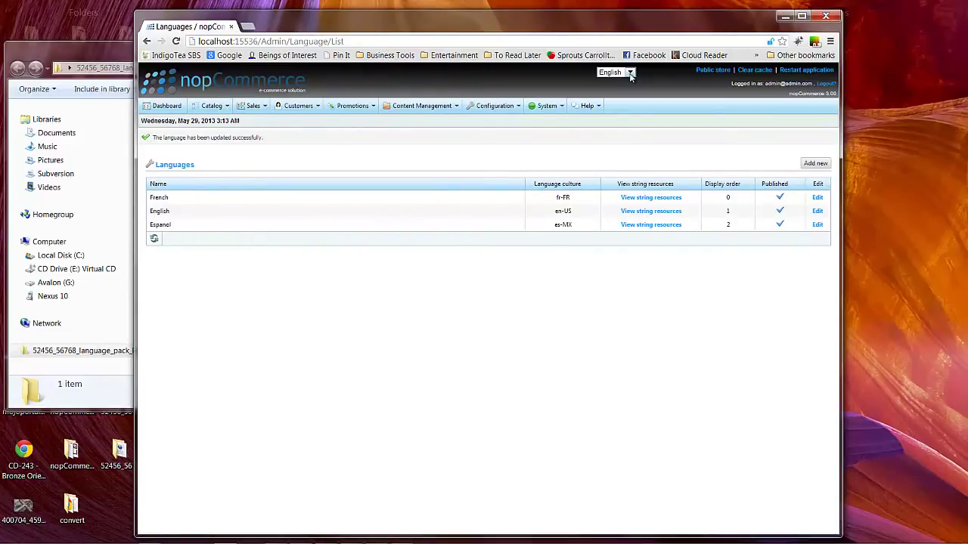
# Check the languages offered in the administration's language selector, view French's string resources and return to the language list
pyautogui.click(631, 73)
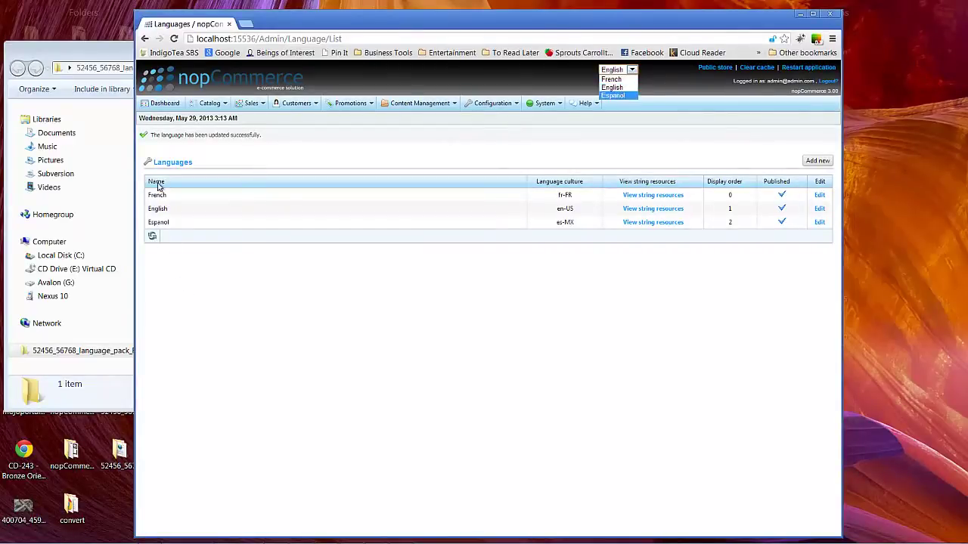
pyautogui.click(660, 197)
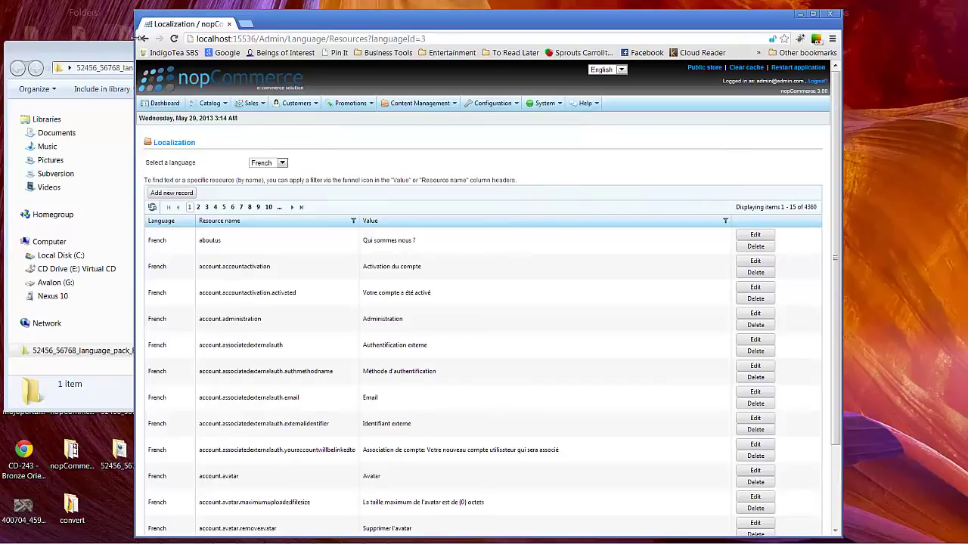
pyautogui.click(145, 39)
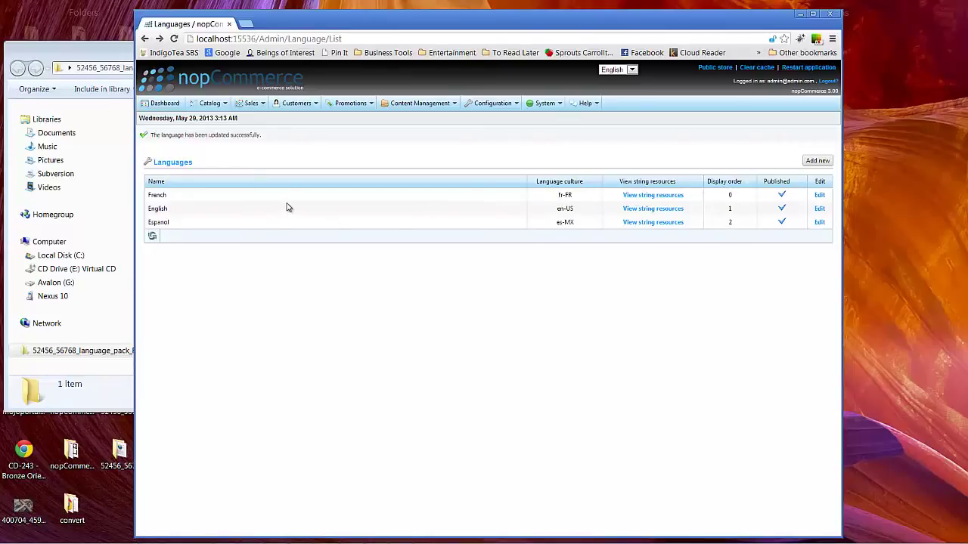
# Edit the French language, set its display order to 3 and save it
pyautogui.click(820, 195)
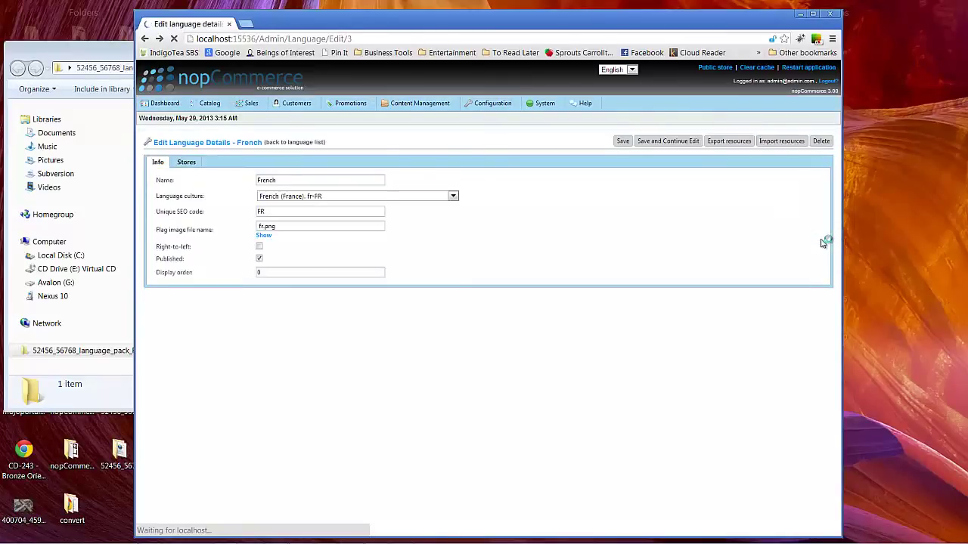
pyautogui.moveTo(270, 276); pyautogui.dragTo(243, 275)
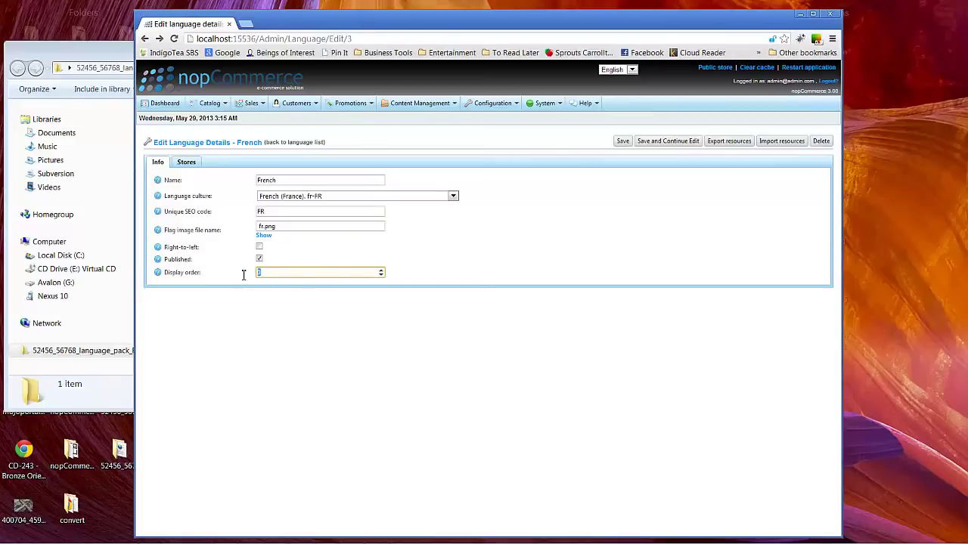
pyautogui.write('3')
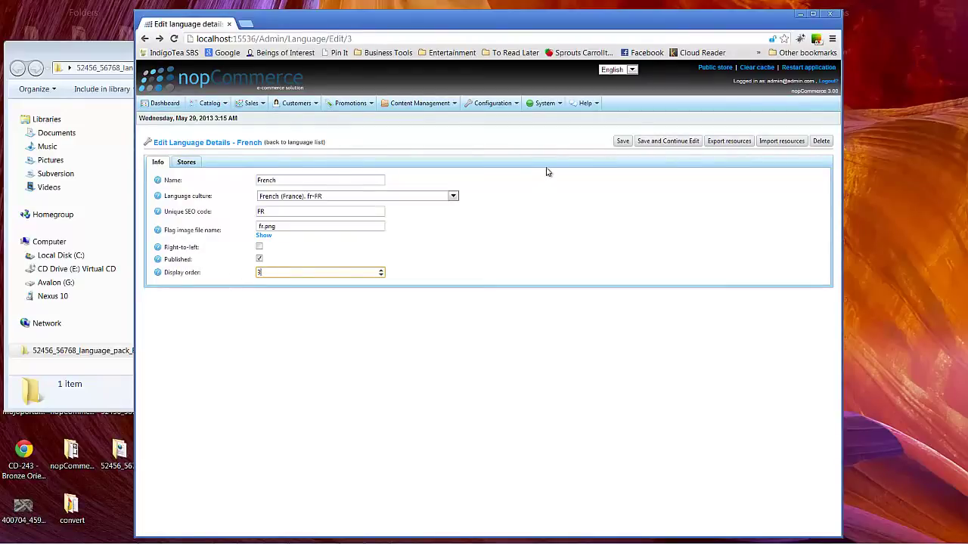
pyautogui.click(622, 143)
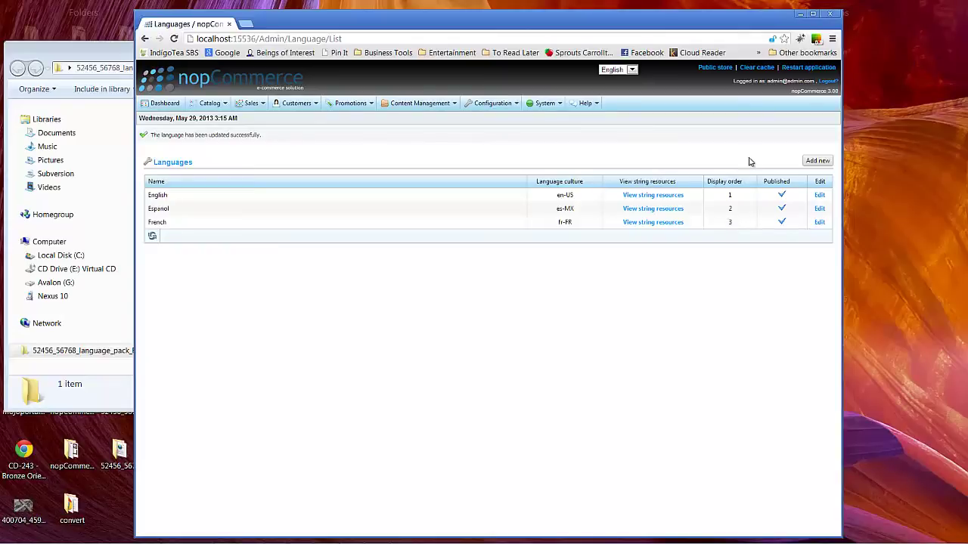
# Open the public store and switch its display language to French
pyautogui.click(719, 69)
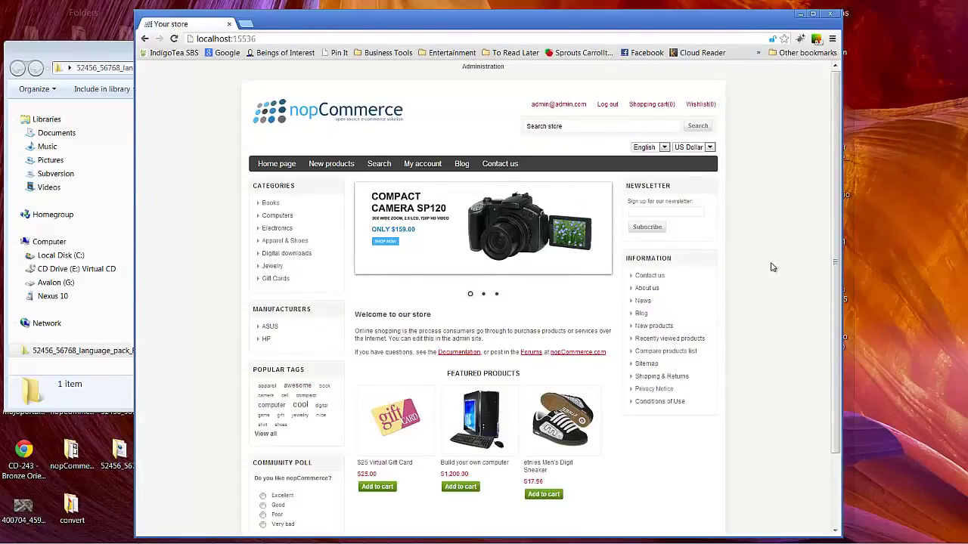
pyautogui.click(663, 148)
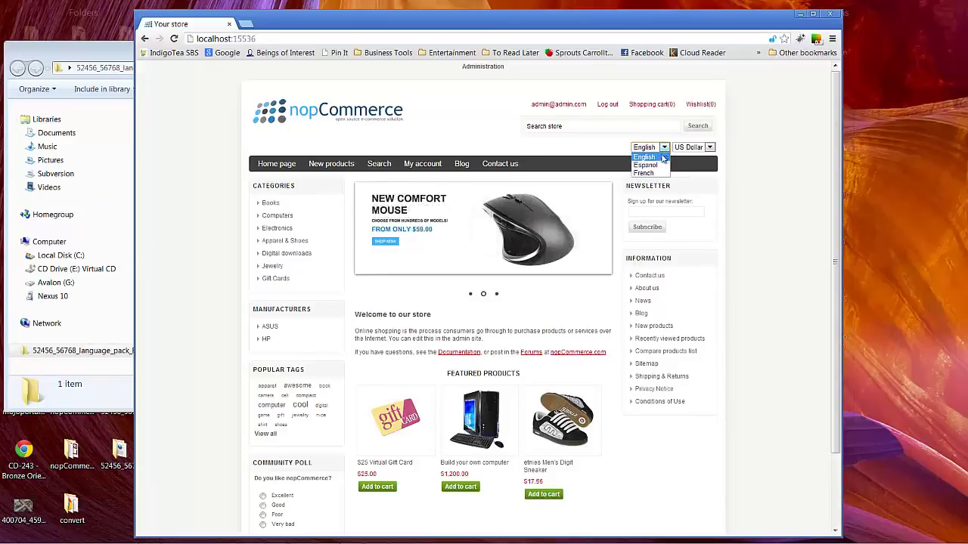
pyautogui.click(658, 173)
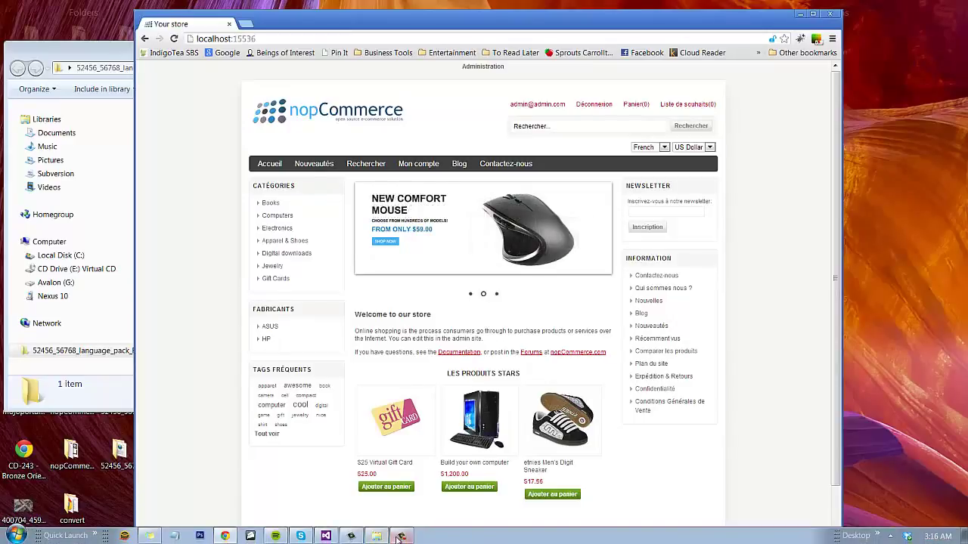
pyautogui.moveTo(400, 539)
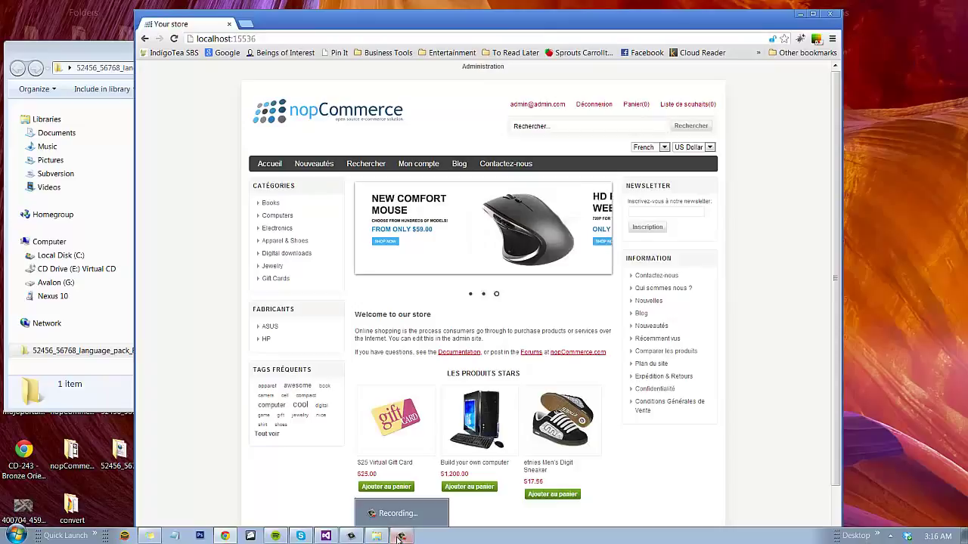